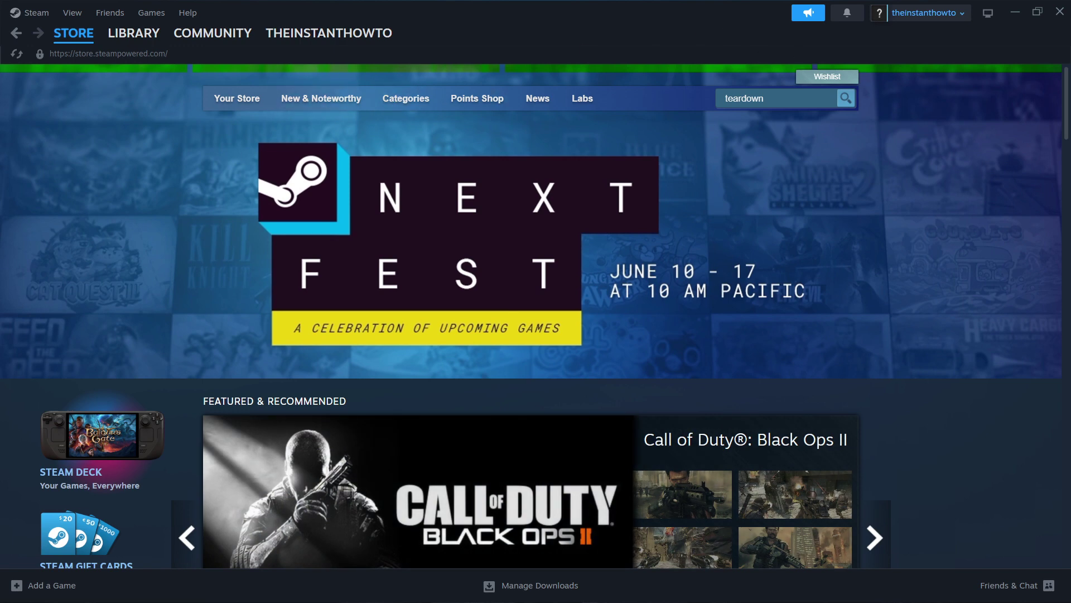
# Bring up a Chrome window with Google results for 'steam' and position it over the store
pyautogui.hotkey('alt', 'Tab')
pyautogui.moveTo(487, 108); pyautogui.dragTo(473, 36)
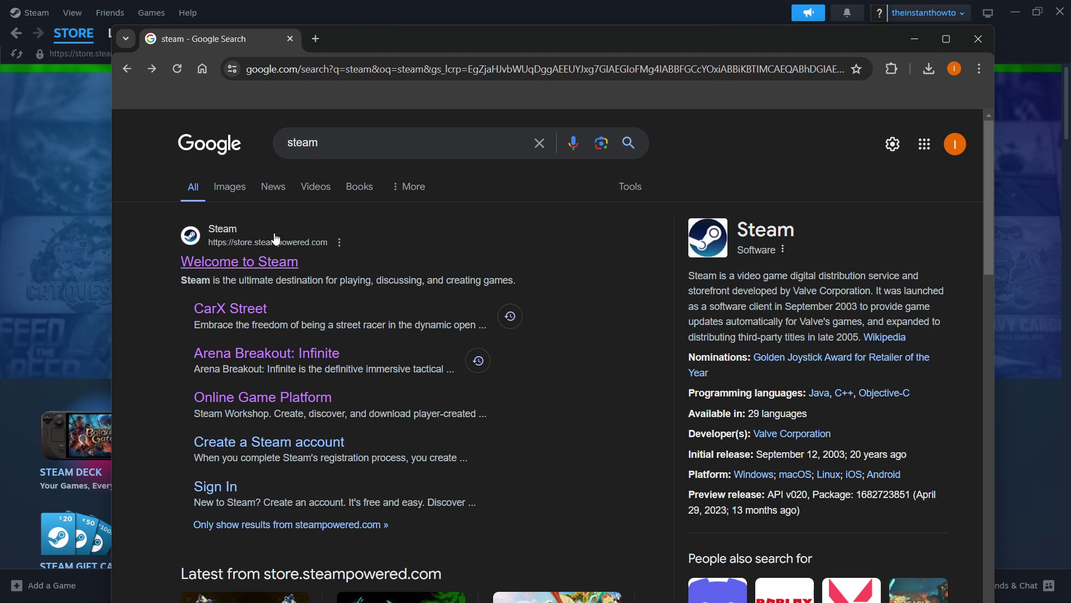
# Download SteamSetup (2).exe from the official Steam site and launch the installer
pyautogui.click(236, 263)
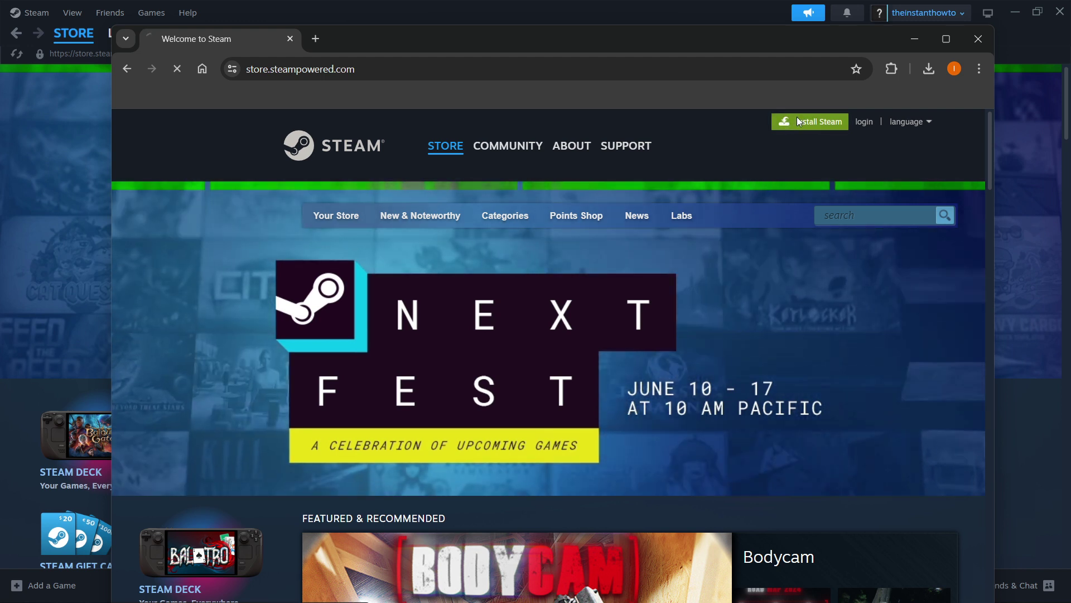
pyautogui.click(799, 121)
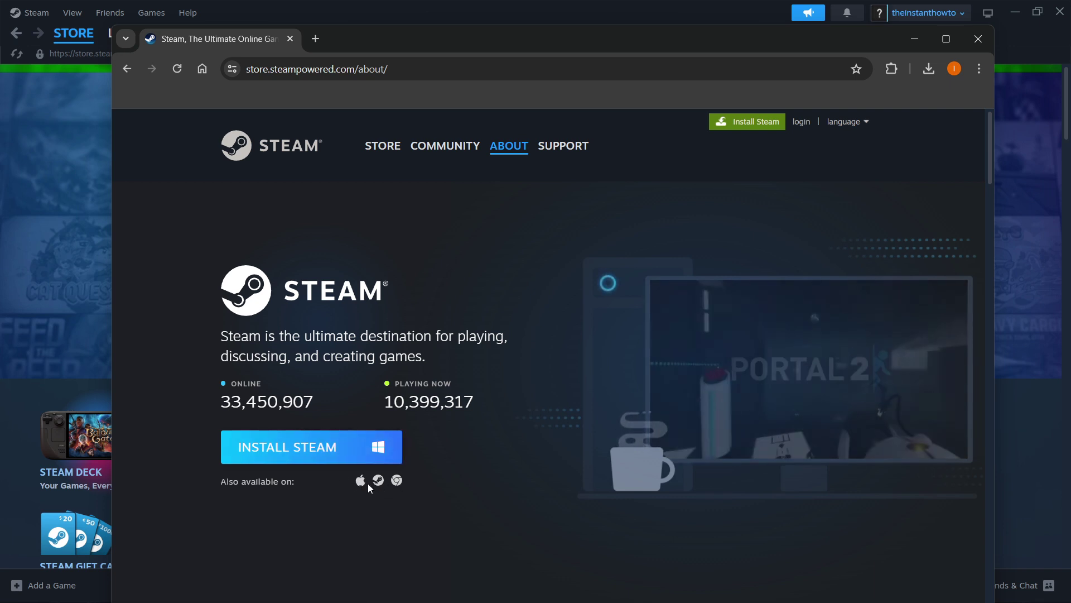
pyautogui.click(347, 447)
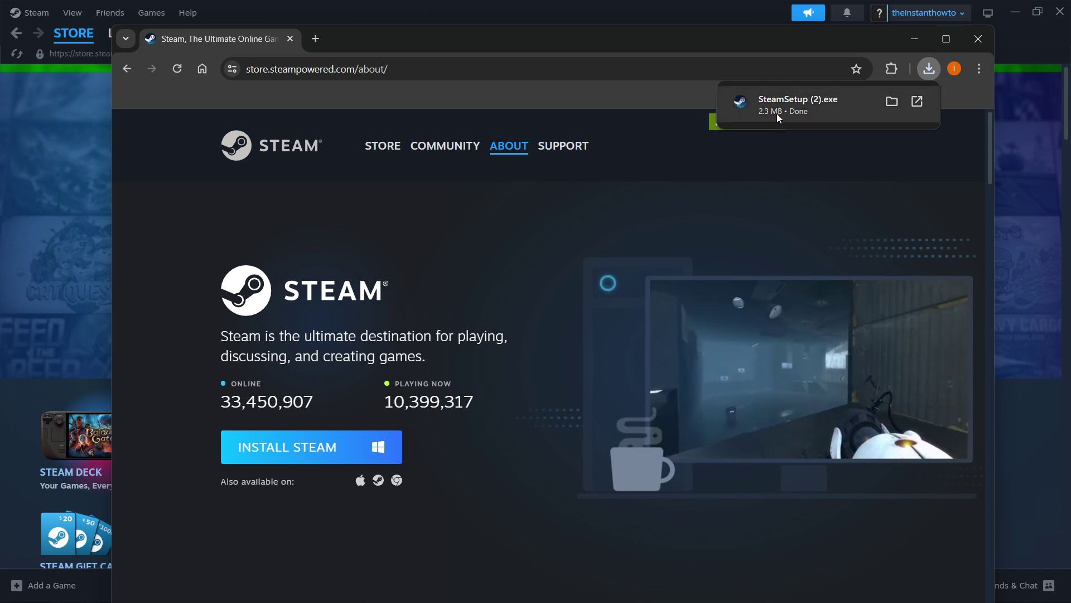
pyautogui.click(782, 114)
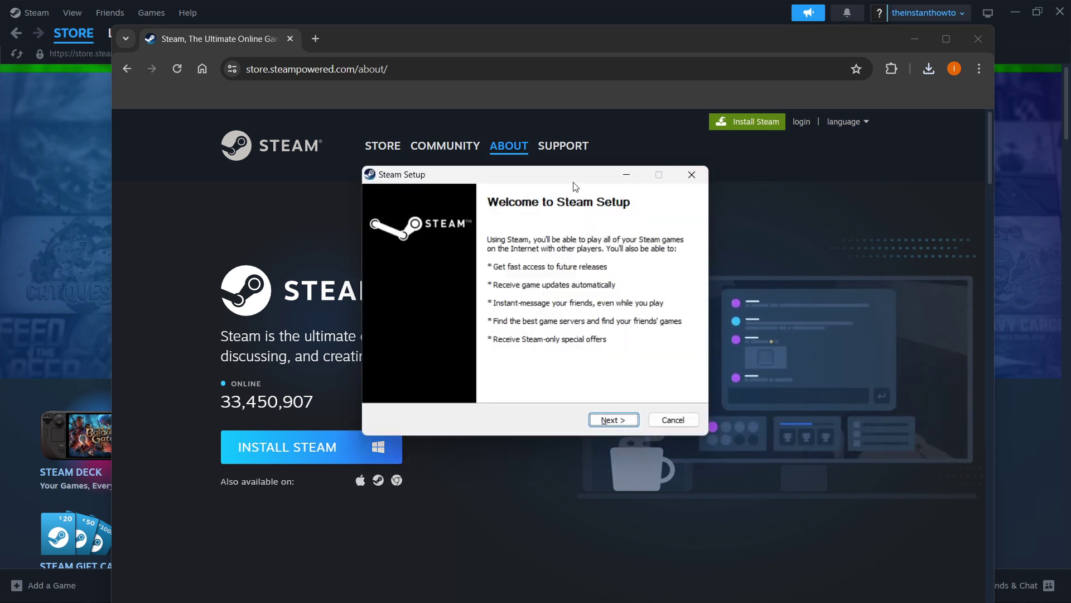
# Install Steam in English to C:\Program Files (x86)\Steam\ and close the finished setup window
pyautogui.moveTo(573, 178); pyautogui.dragTo(564, 140)
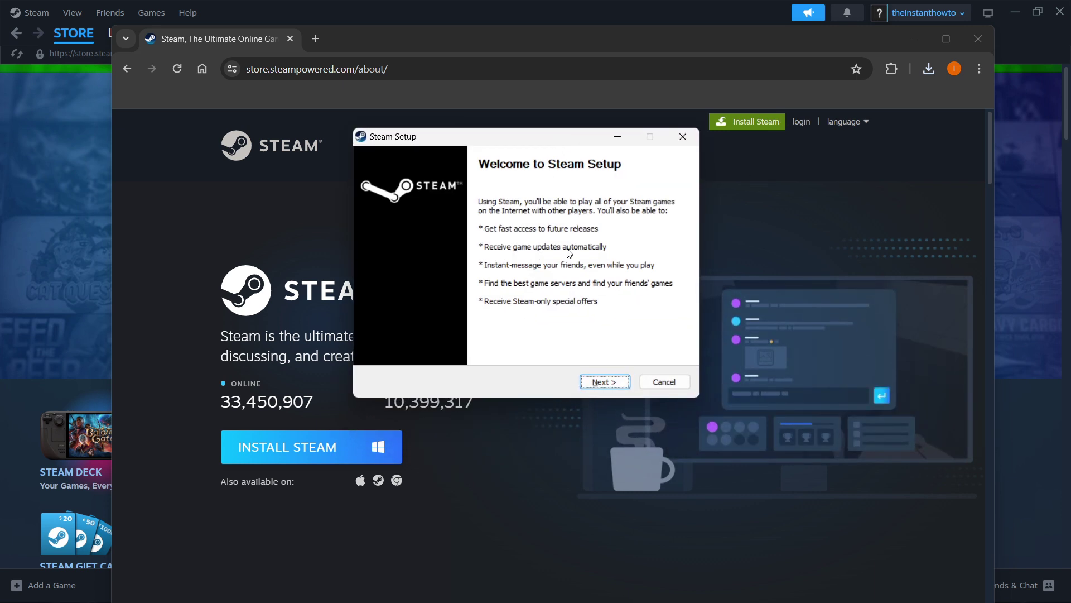
pyautogui.click(602, 381)
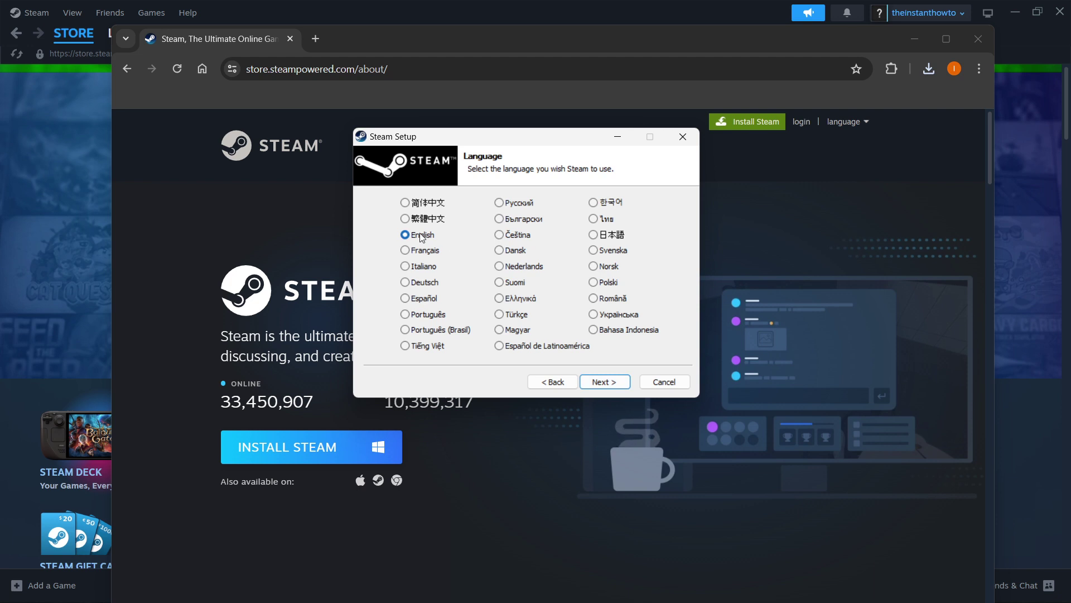
pyautogui.click(605, 381)
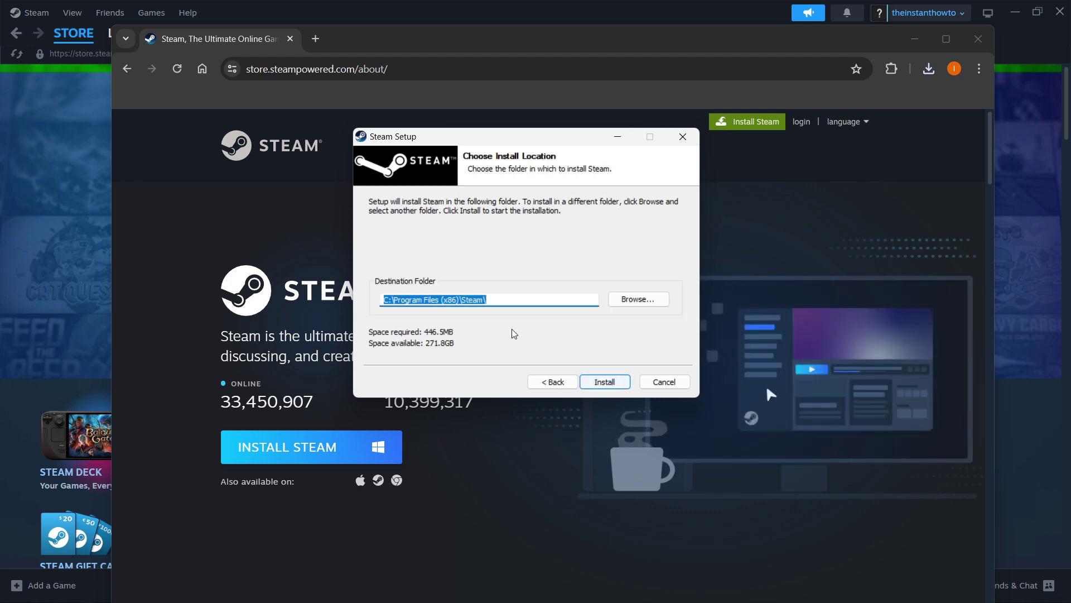
pyautogui.click(497, 301)
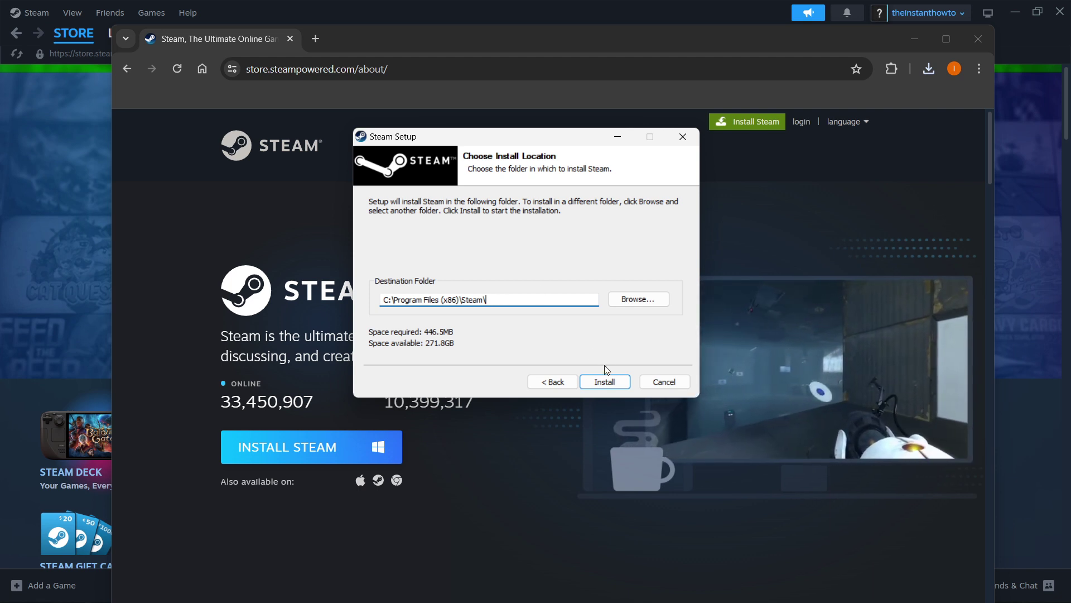
pyautogui.click(620, 380)
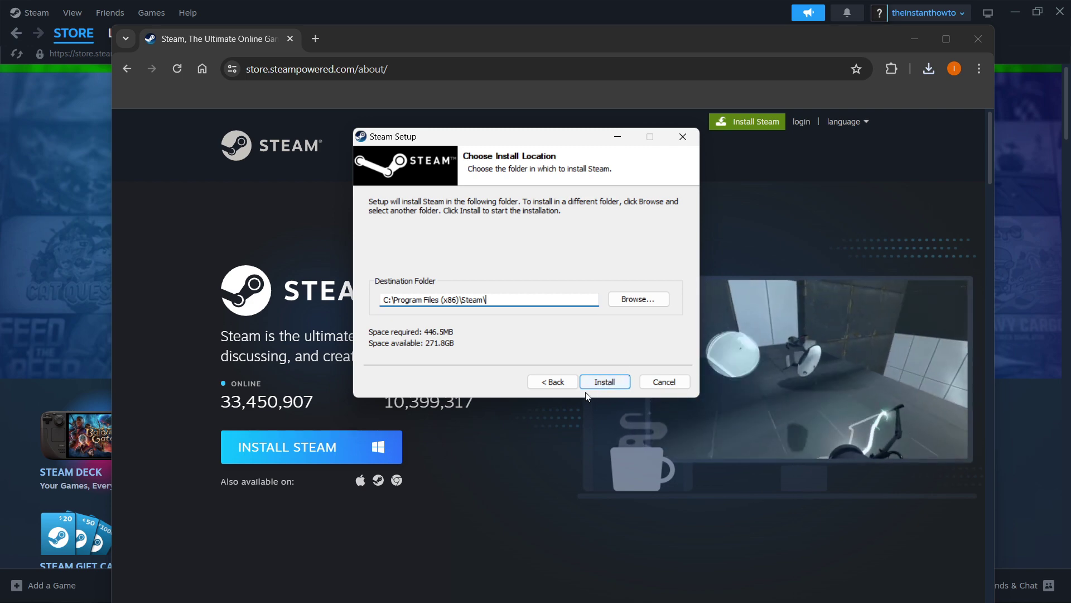
pyautogui.click(683, 137)
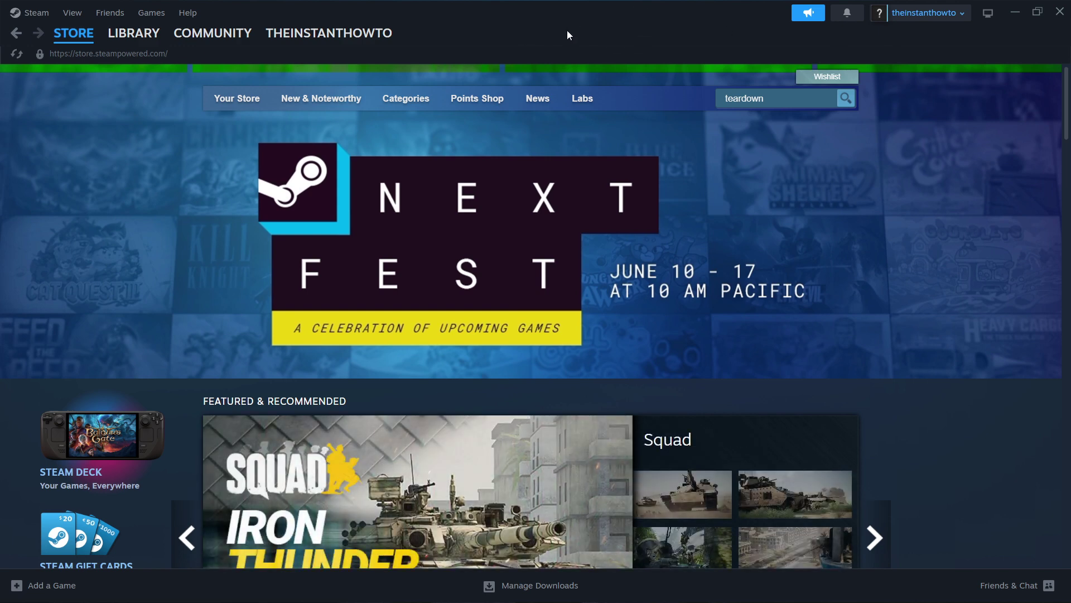
# Look over the LIBRARY and STORE tab menus on the Steam store home page
pyautogui.moveTo(132, 32)
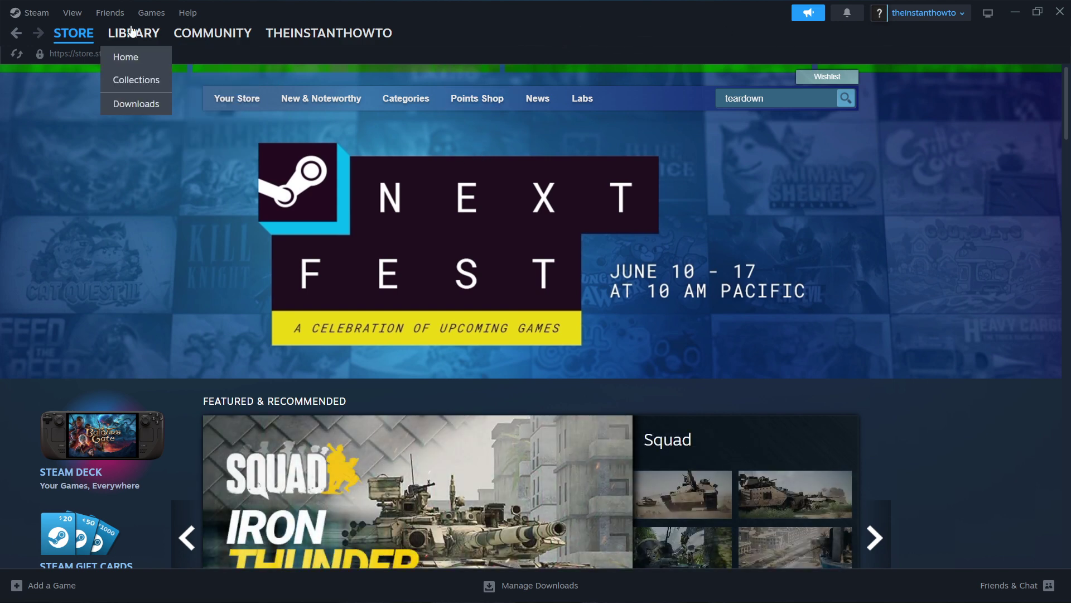
pyautogui.moveTo(68, 39)
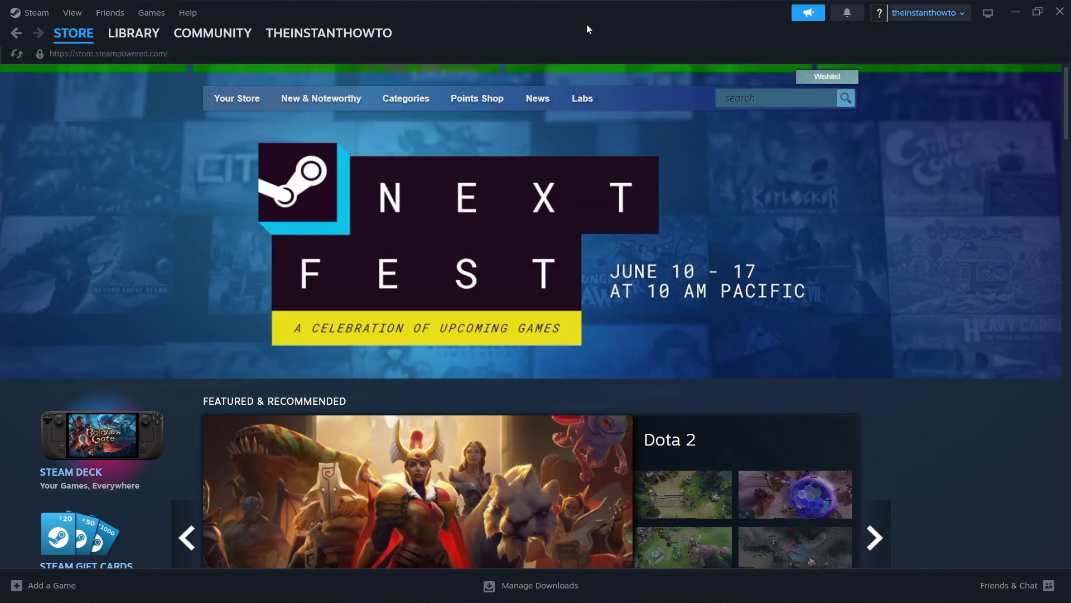
# Search the store for 'teardown' and open the Teardown store page
pyautogui.click(746, 98)
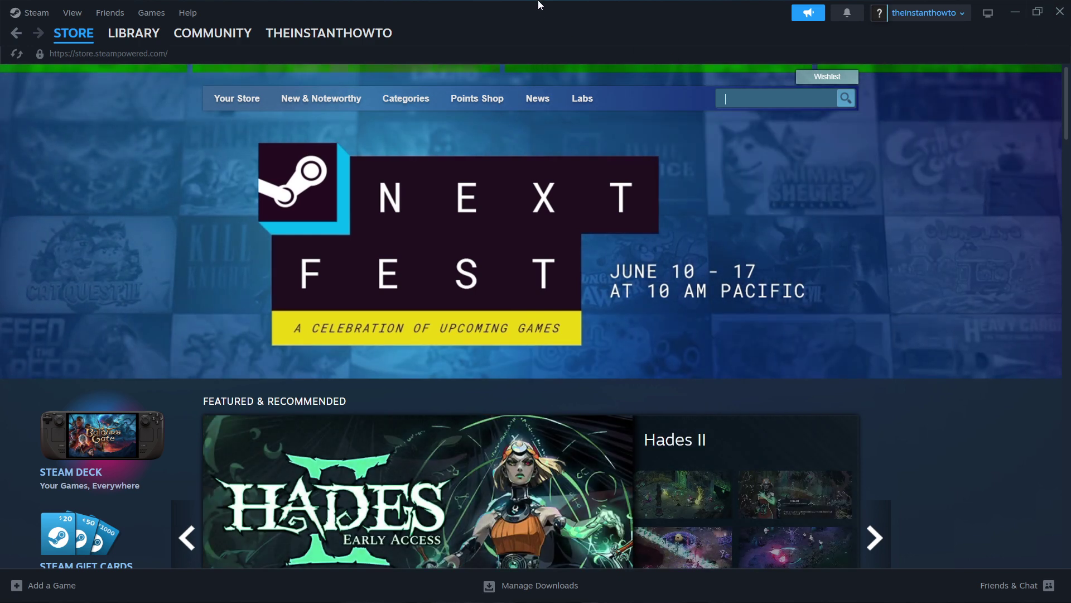
pyautogui.write('teardown')
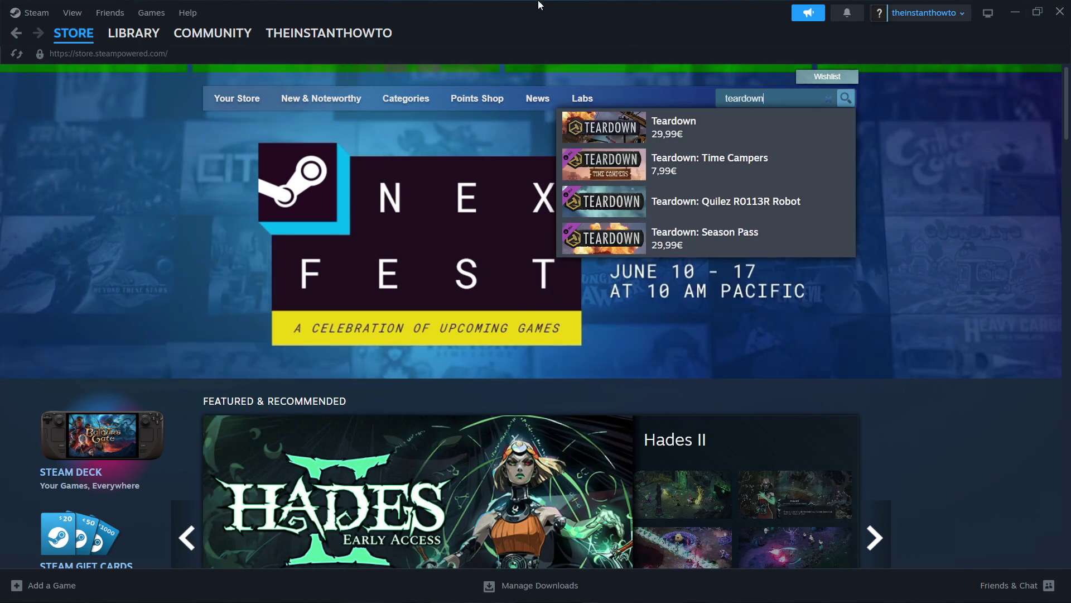
pyautogui.click(706, 129)
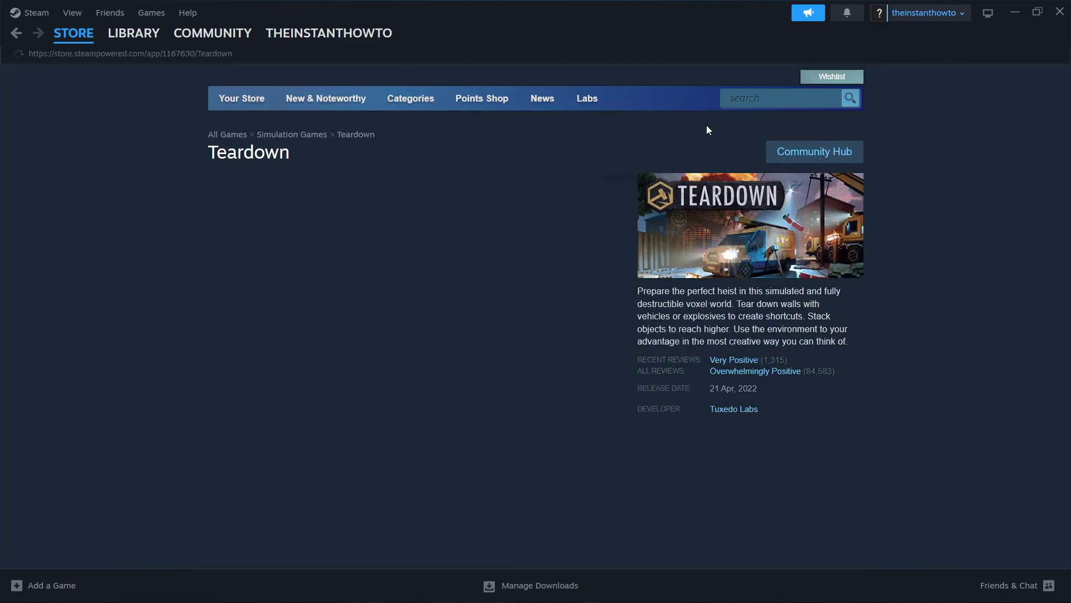
# Scroll to the Buy Teardown section and highlight its heading and the Deluxe Edition name
pyautogui.scroll(-5, 144, 248)
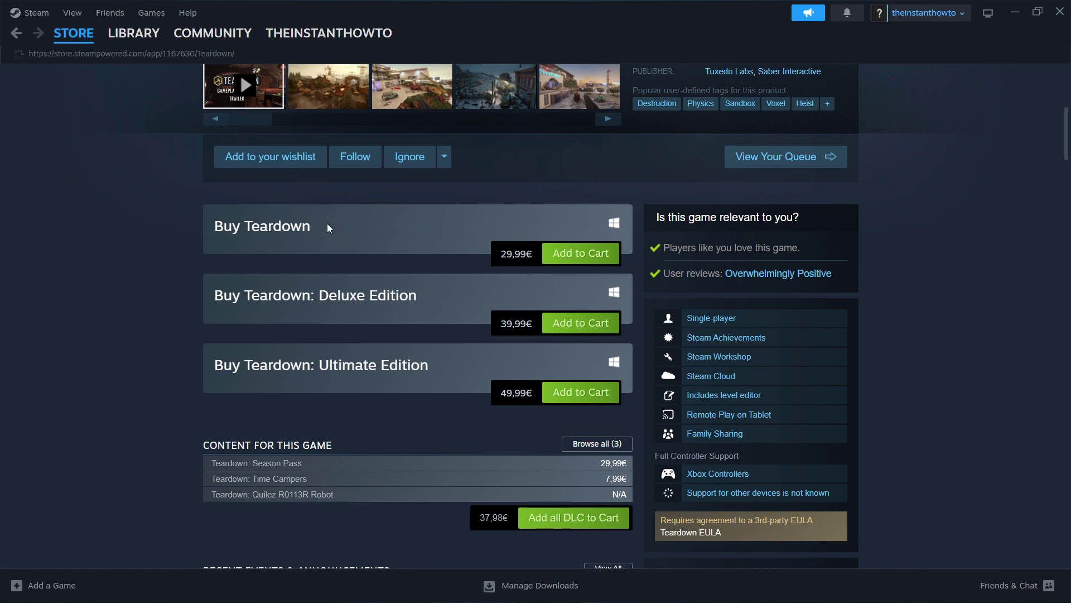
pyautogui.moveTo(310, 231); pyautogui.dragTo(200, 224)
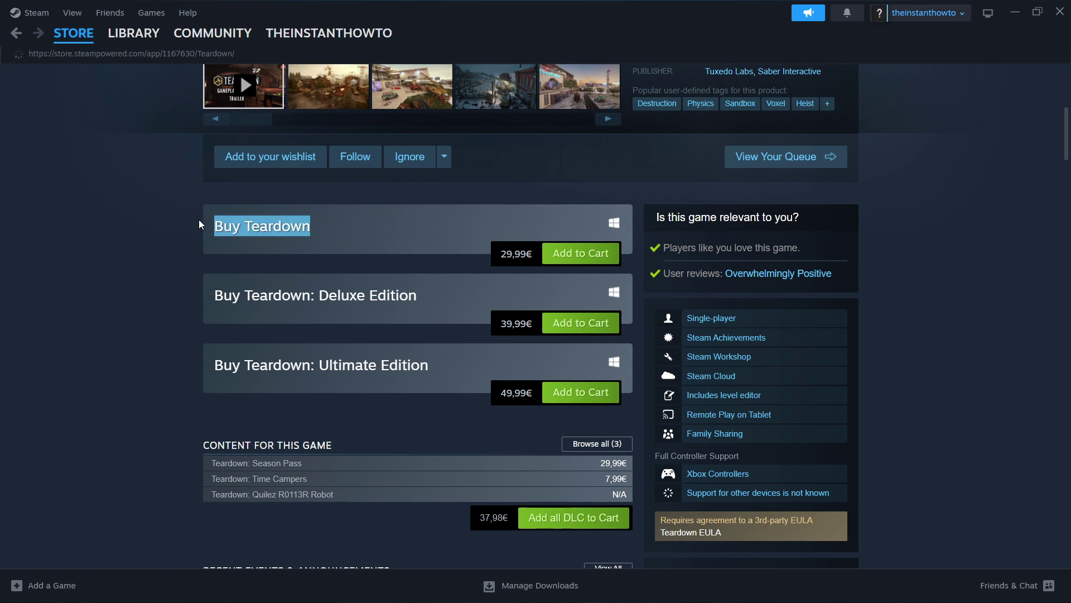
pyautogui.click(214, 224)
pyautogui.moveTo(320, 294); pyautogui.dragTo(421, 298)
pyautogui.click(420, 299)
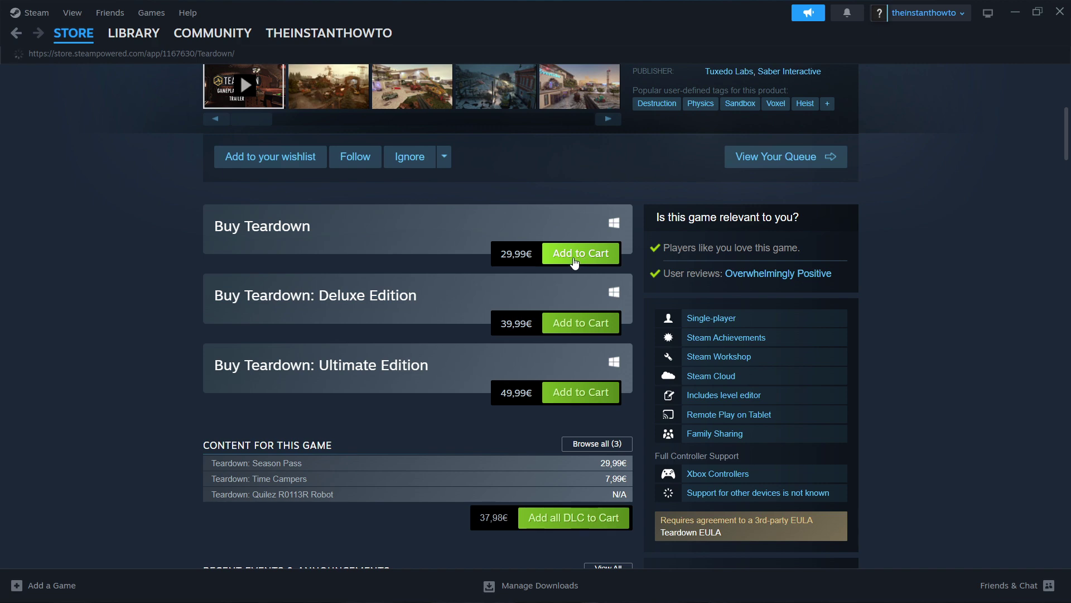
# Add the standard 29,99€ Teardown edition to the cart as a purchase for my own account
pyautogui.click(575, 262)
pyautogui.click(636, 401)
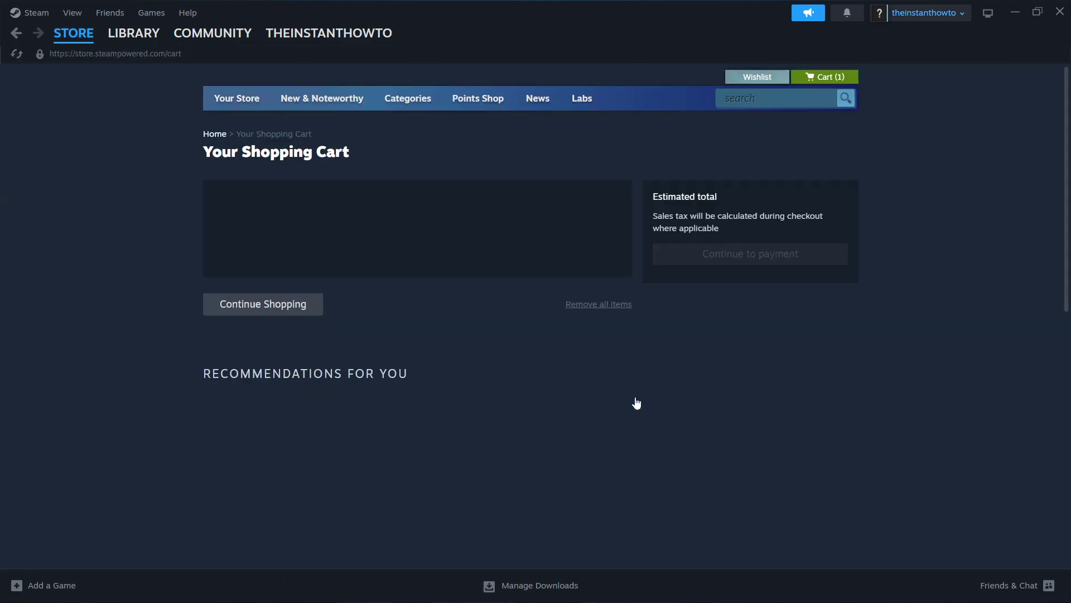
pyautogui.click(425, 264)
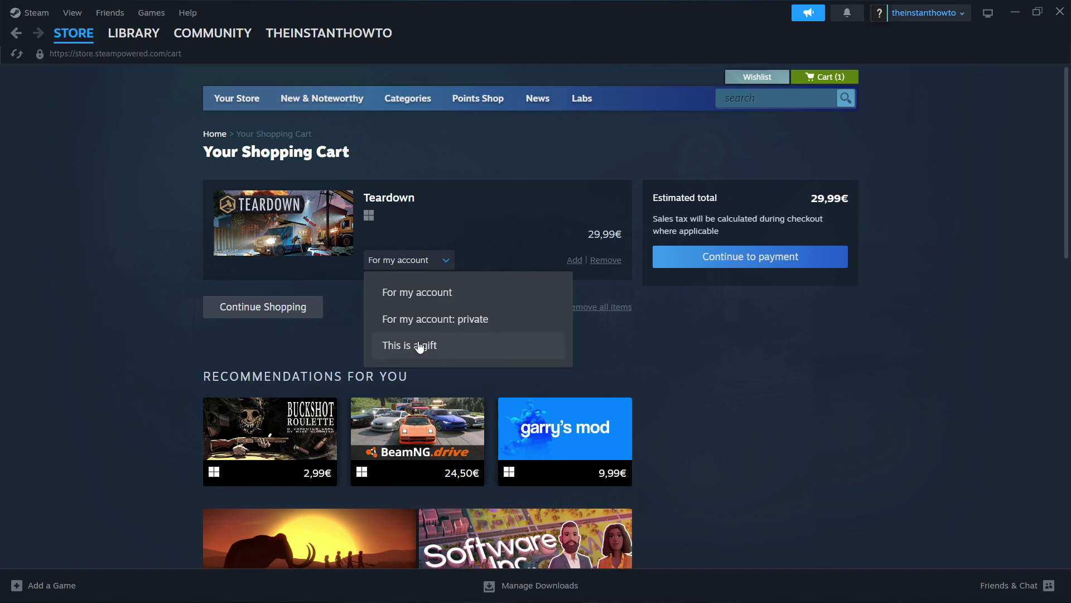
pyautogui.click(435, 292)
# Continue to the payment step and keep PayPal as the payment method
pyautogui.click(725, 259)
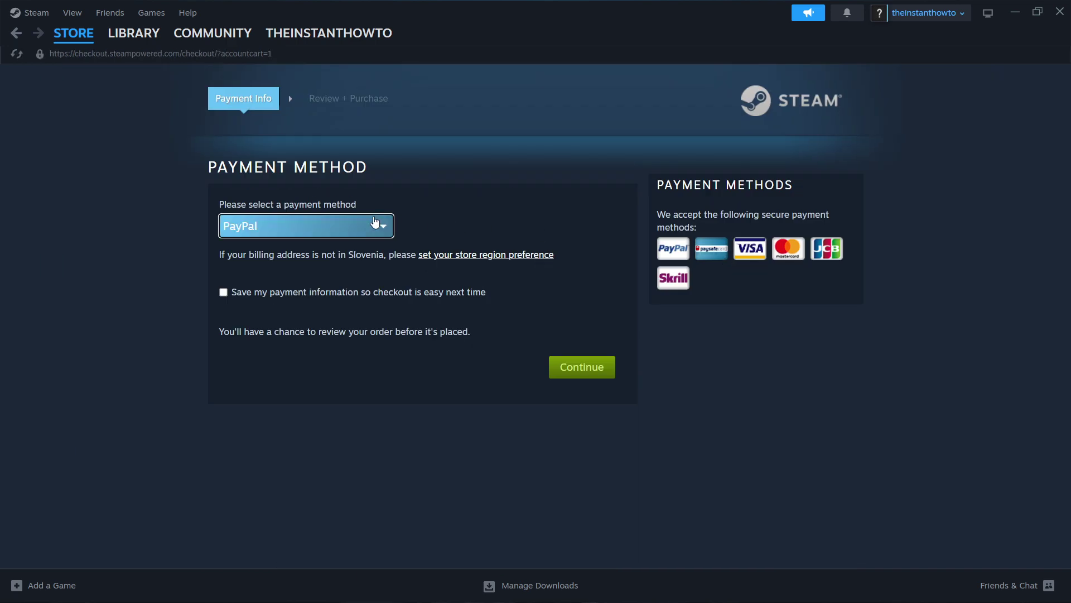
pyautogui.click(329, 227)
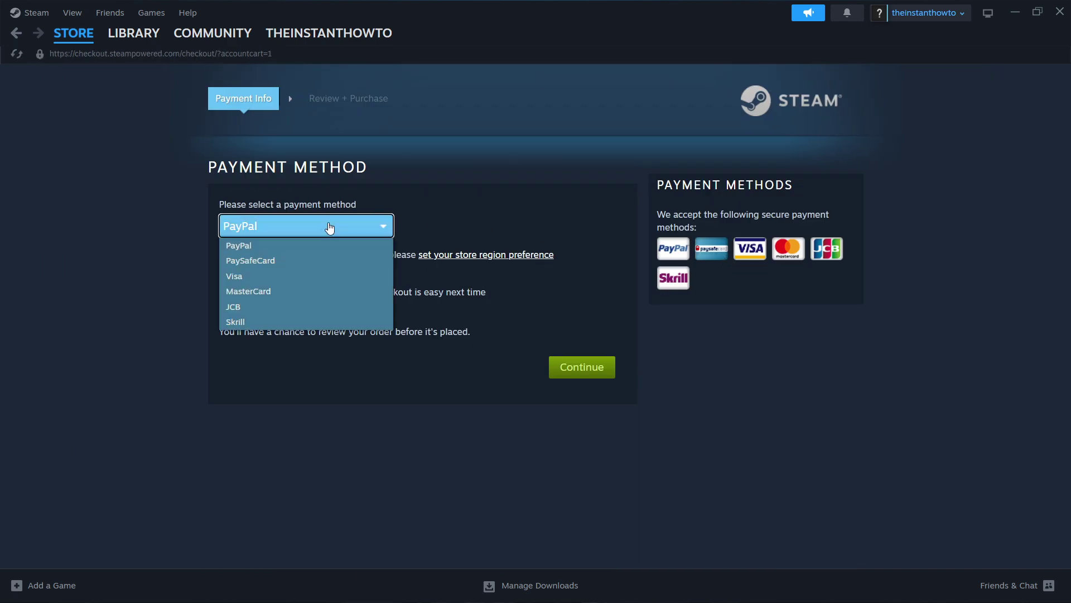
pyautogui.click(260, 230)
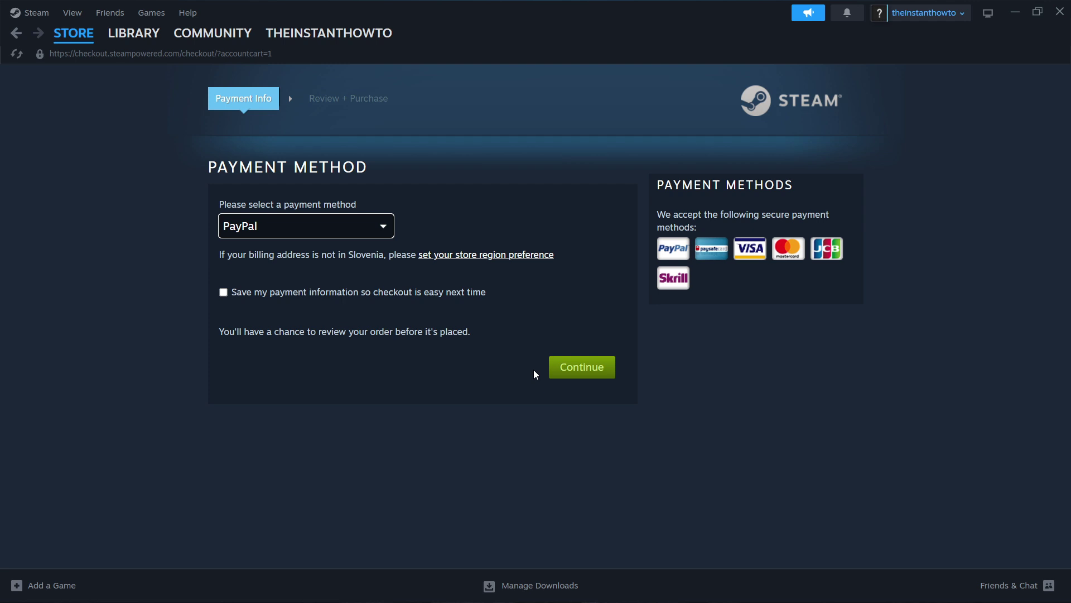
# In the Library, view Call of Duty's 81.51 GB install options for Windows-SSD (C:), then close without installing
pyautogui.click(132, 39)
pyautogui.click(61, 103)
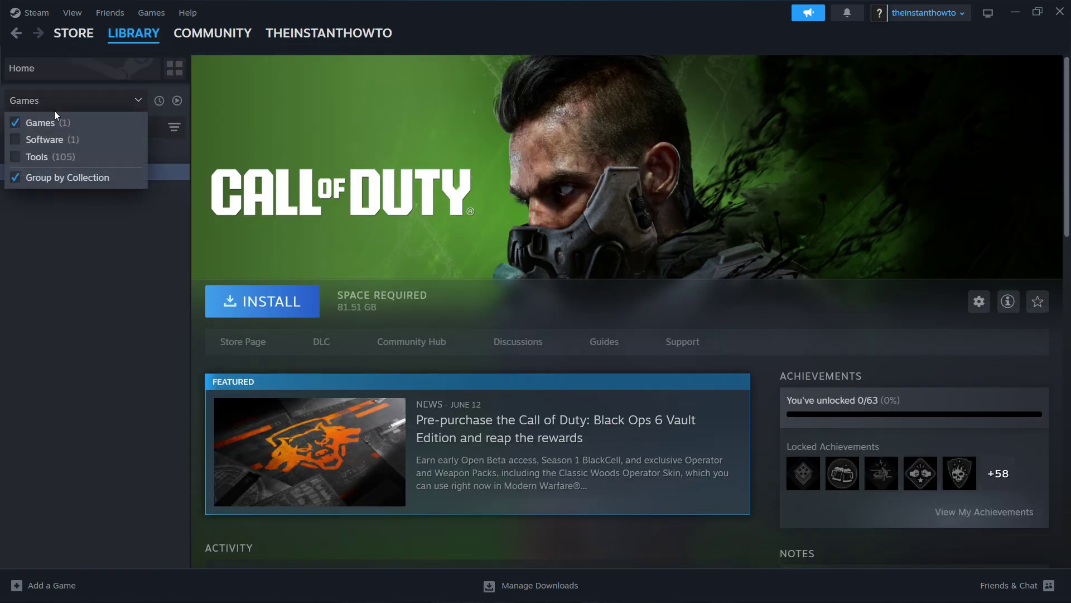
pyautogui.click(54, 109)
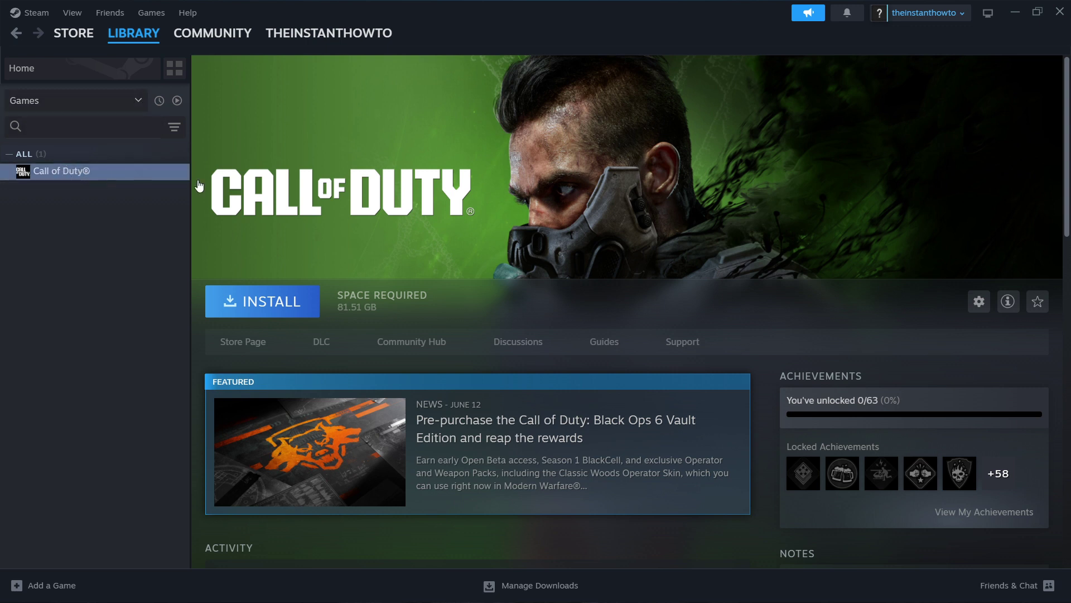
pyautogui.click(261, 301)
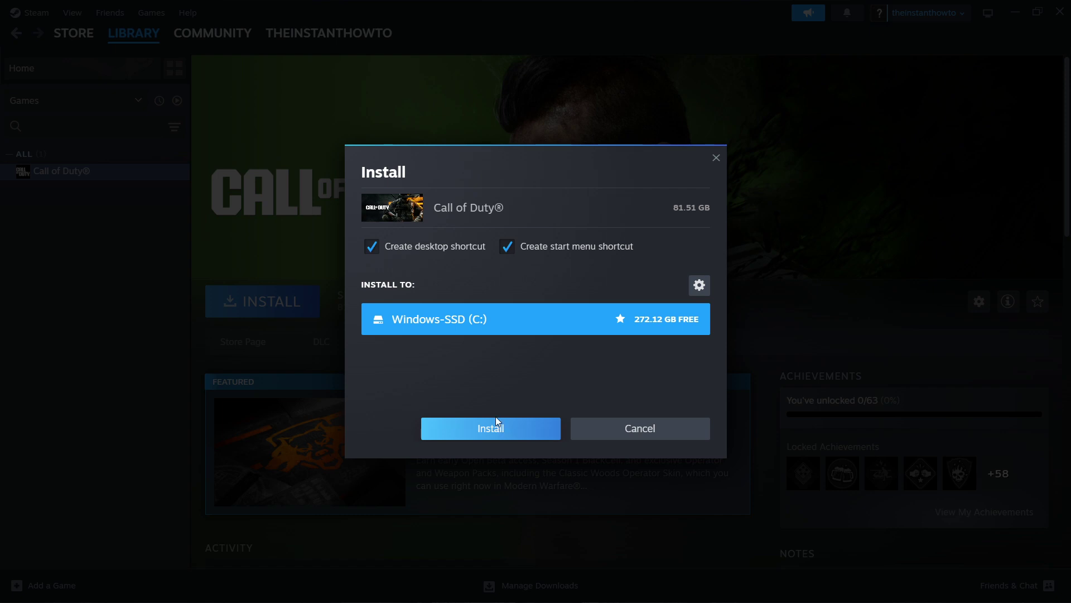
pyautogui.click(717, 159)
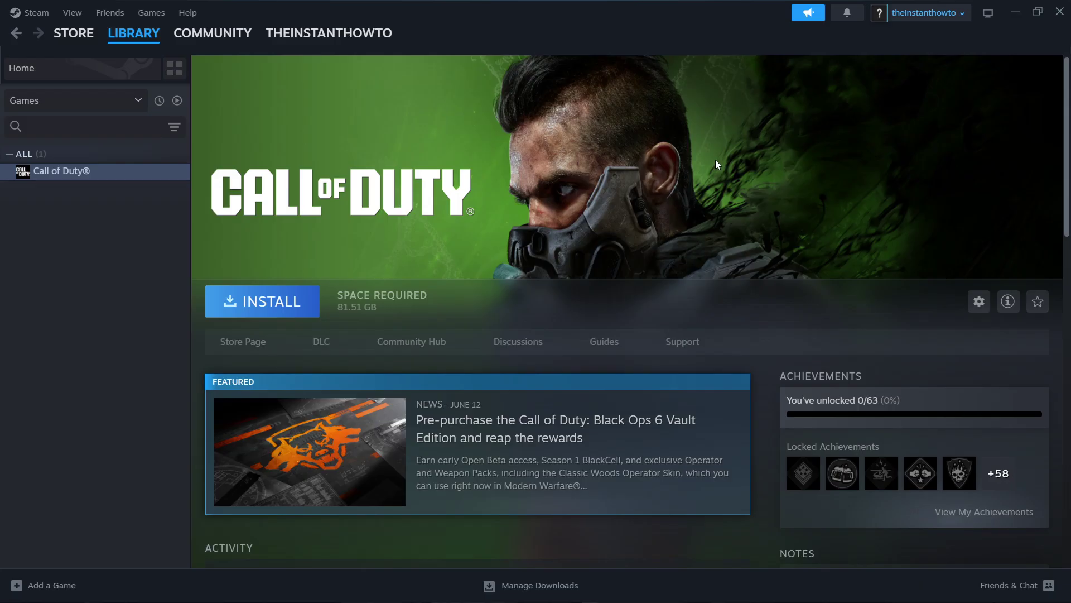